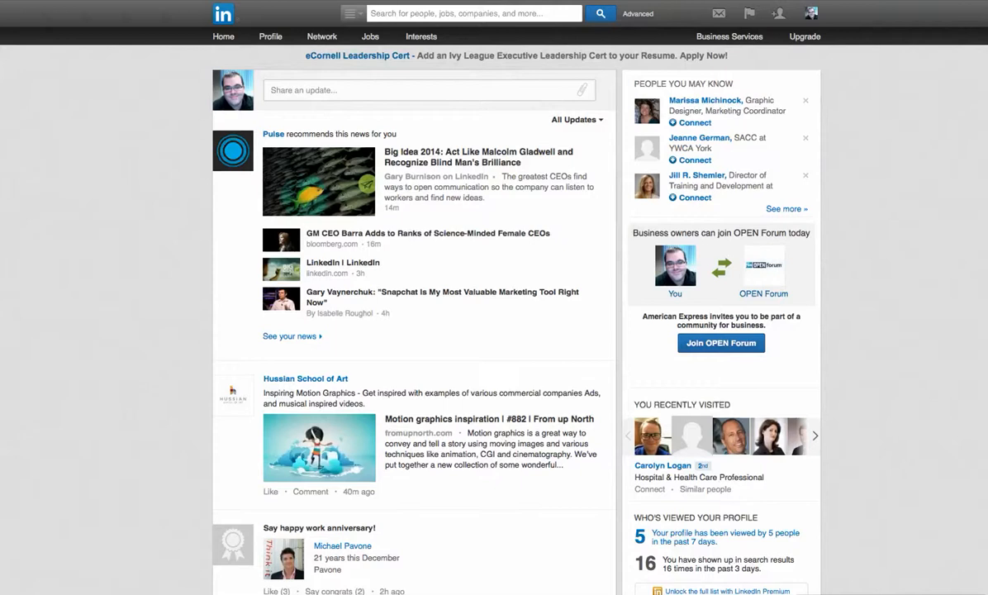
pyautogui.scroll(-5, 829, 415)
pyautogui.scroll(-3, 829, 416)
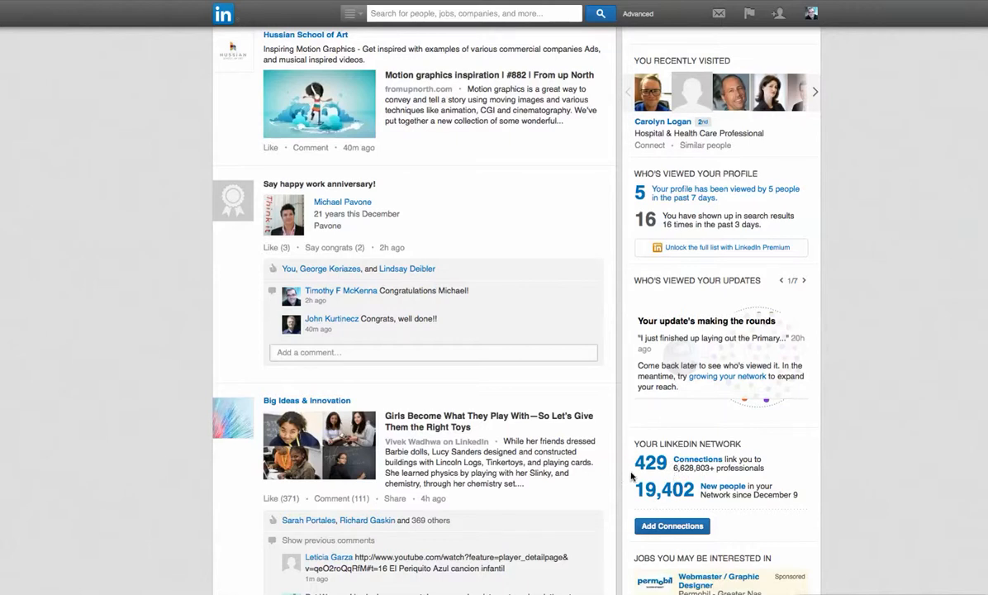
pyautogui.scroll(10, 612, 446)
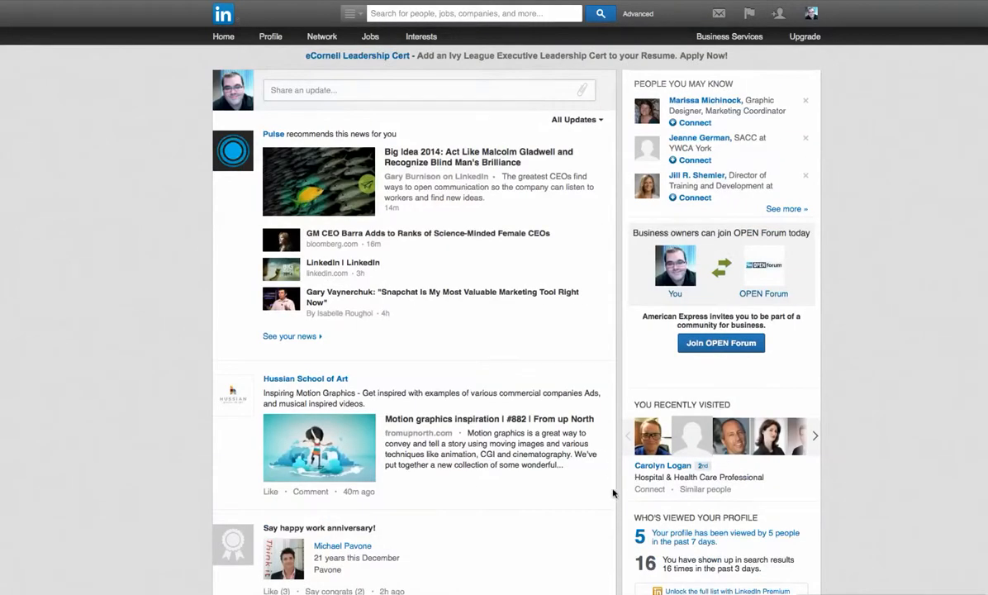
# - Go from the home feed through Jobs and Post a job to the Build your job posting form
pyautogui.click(371, 38)
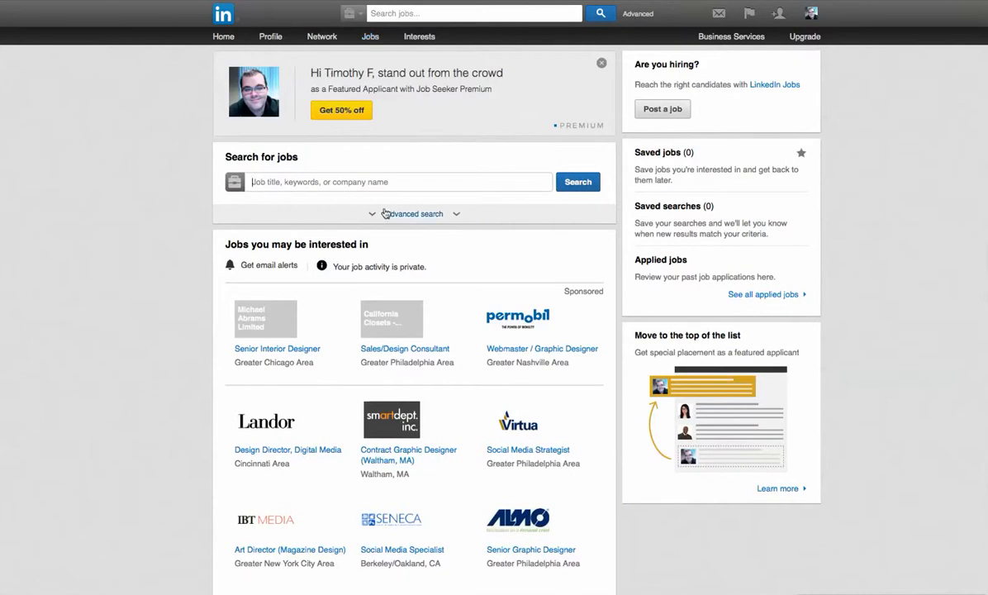
pyautogui.click(275, 181)
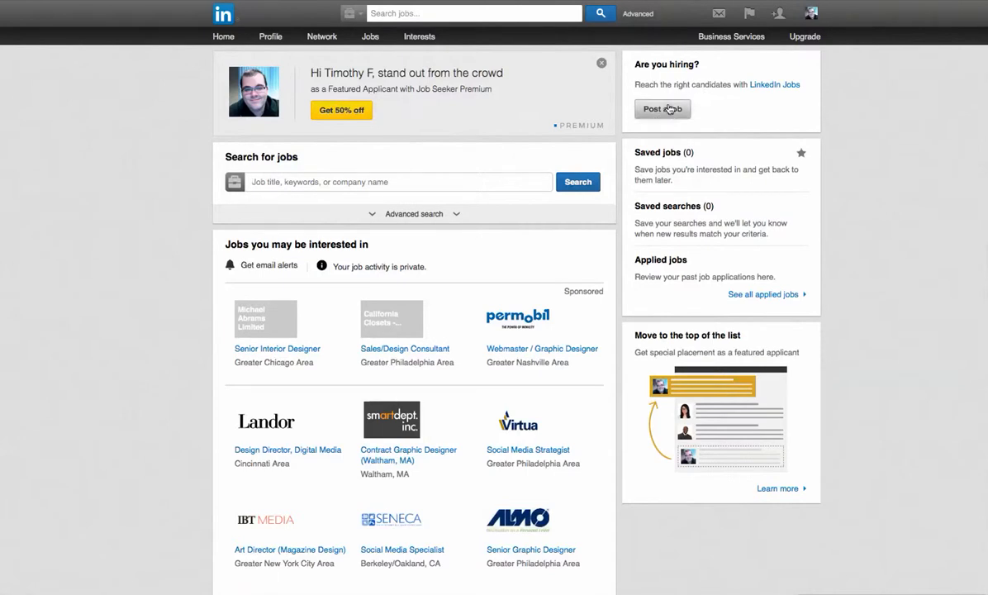
pyautogui.click(666, 109)
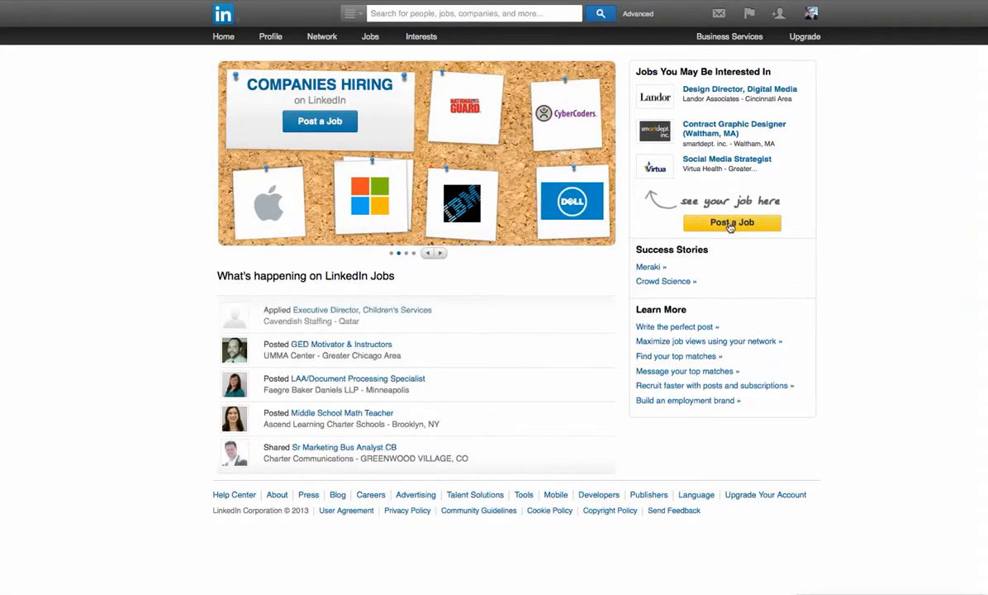
pyautogui.click(730, 225)
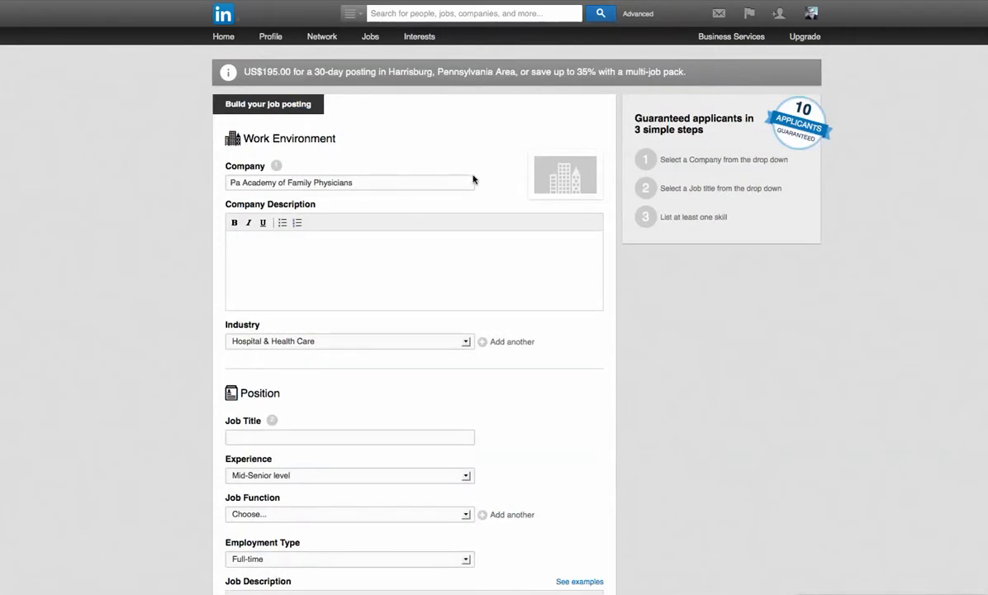
pyautogui.scroll(-1, 490, 207)
pyautogui.scroll(-2, 490, 206)
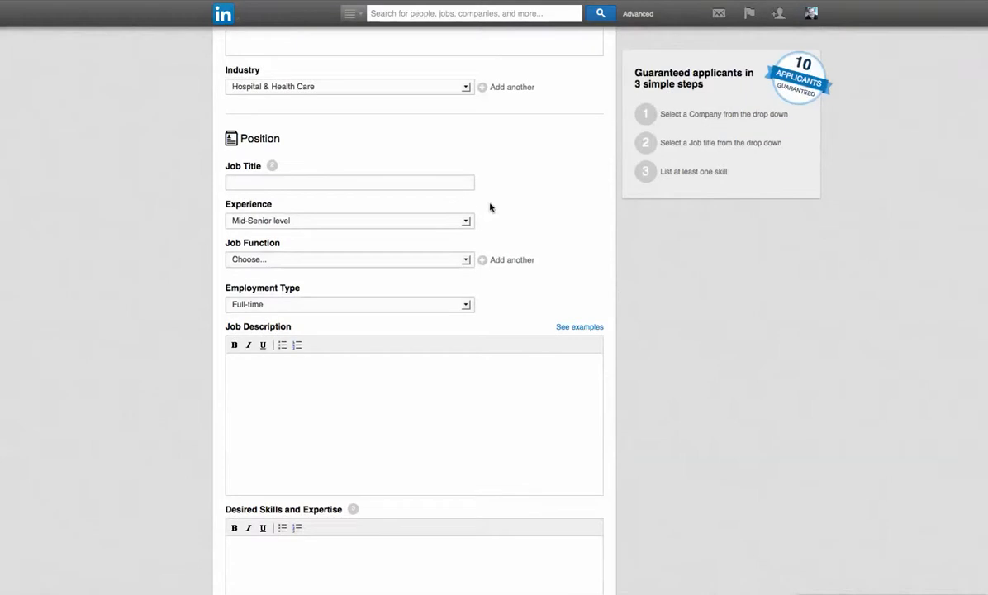
pyautogui.scroll(2, 490, 206)
pyautogui.scroll(1, 490, 206)
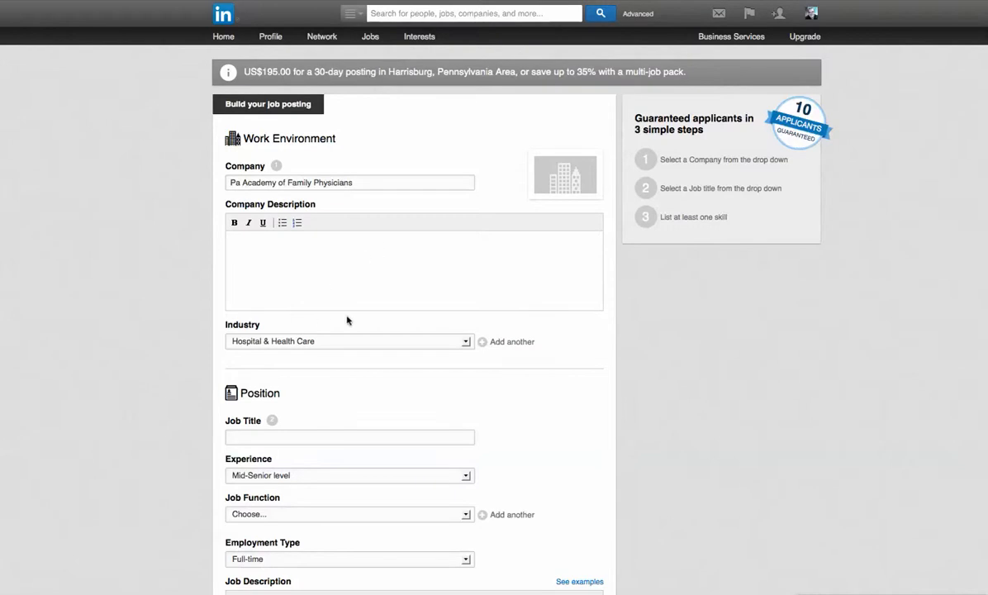
pyautogui.scroll(-3, 347, 319)
pyautogui.scroll(-1, 349, 321)
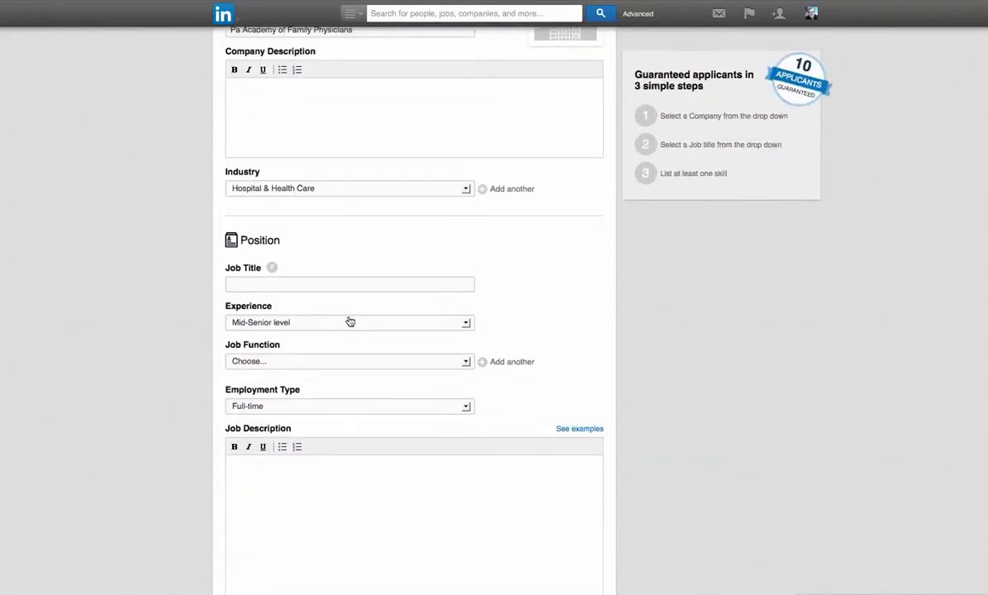
pyautogui.click(309, 361)
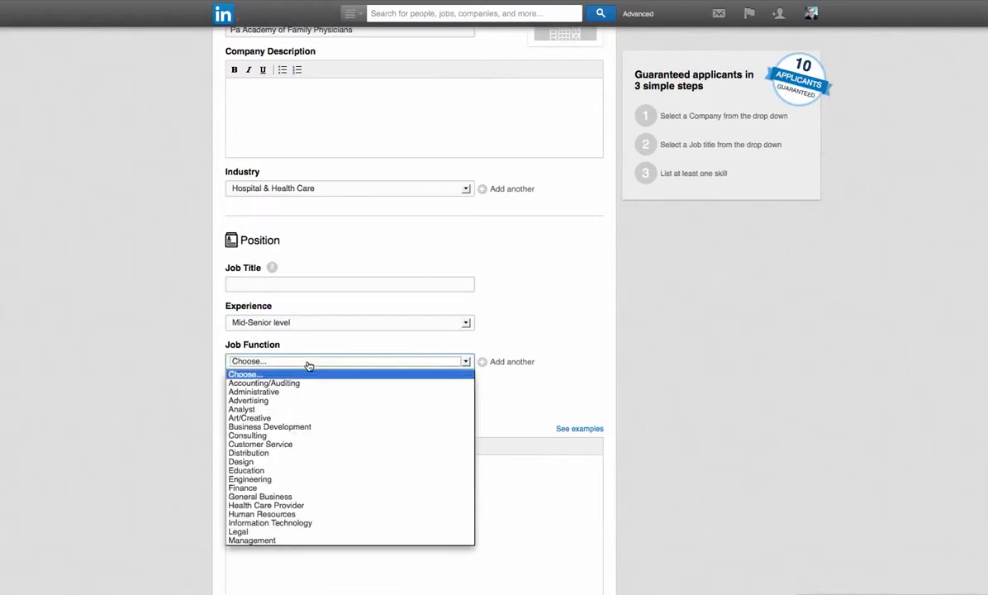
pyautogui.click(327, 346)
pyautogui.scroll(-1, 322, 347)
pyautogui.scroll(-2, 314, 347)
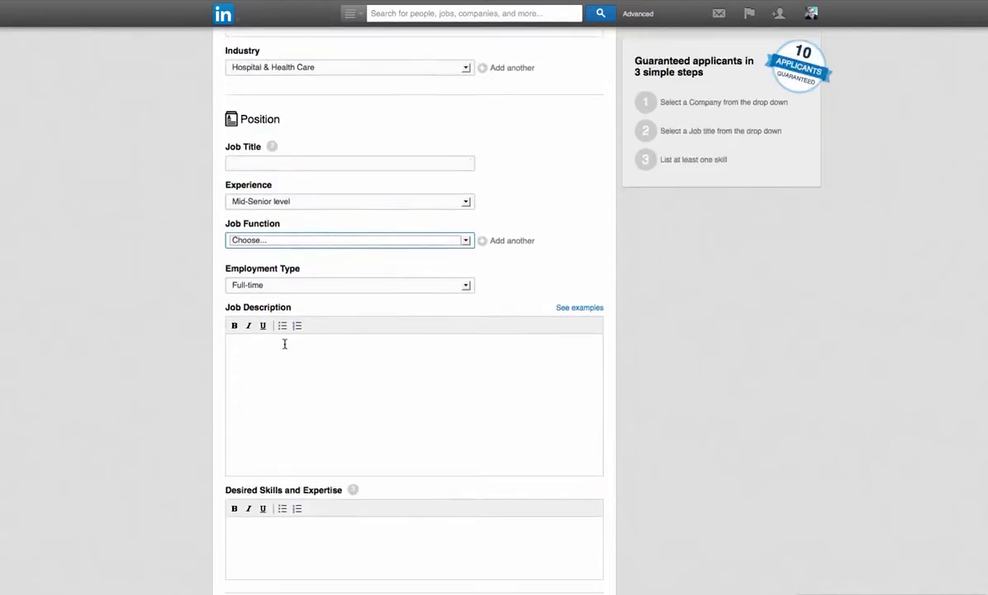
pyautogui.click(322, 284)
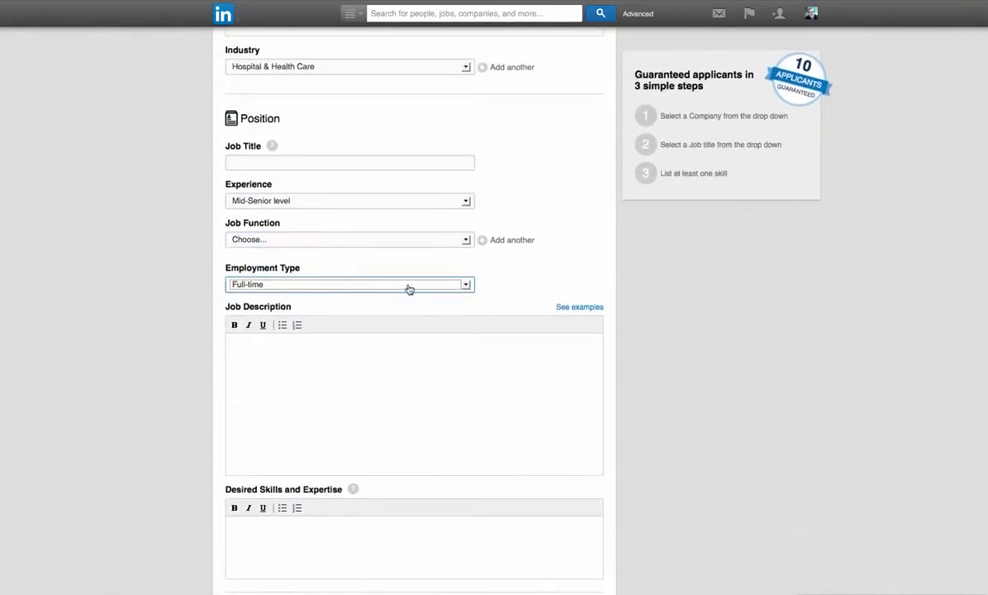
pyautogui.scroll(-2, 430, 323)
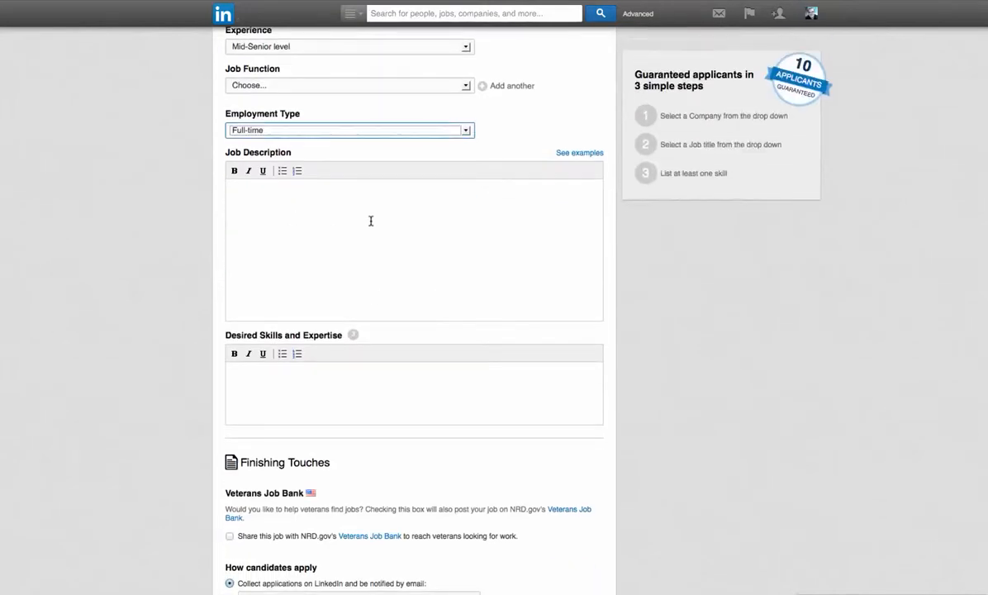
pyautogui.scroll(-4, 389, 376)
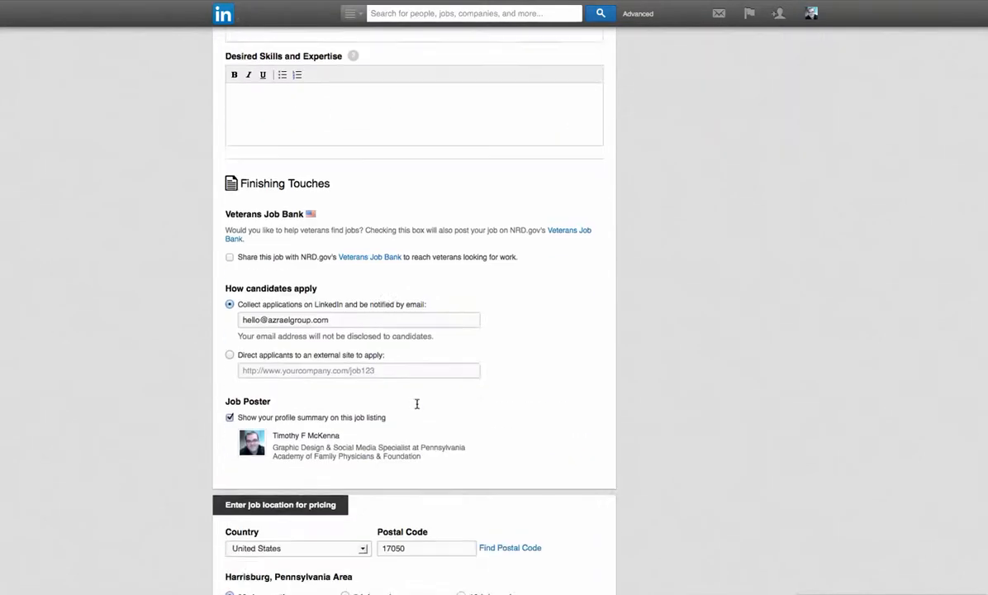
pyautogui.scroll(-1, 417, 405)
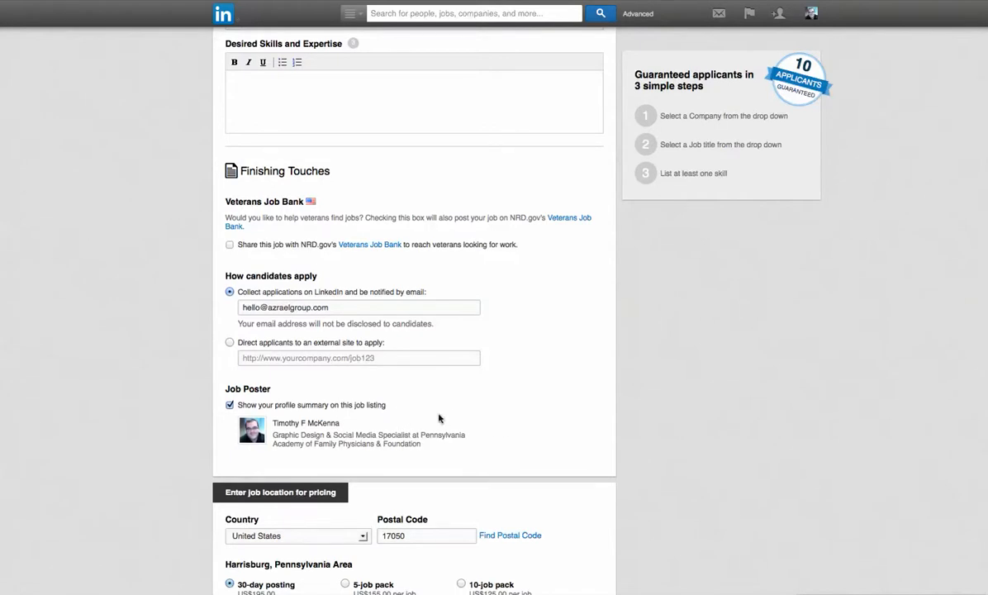
pyautogui.scroll(-1, 446, 418)
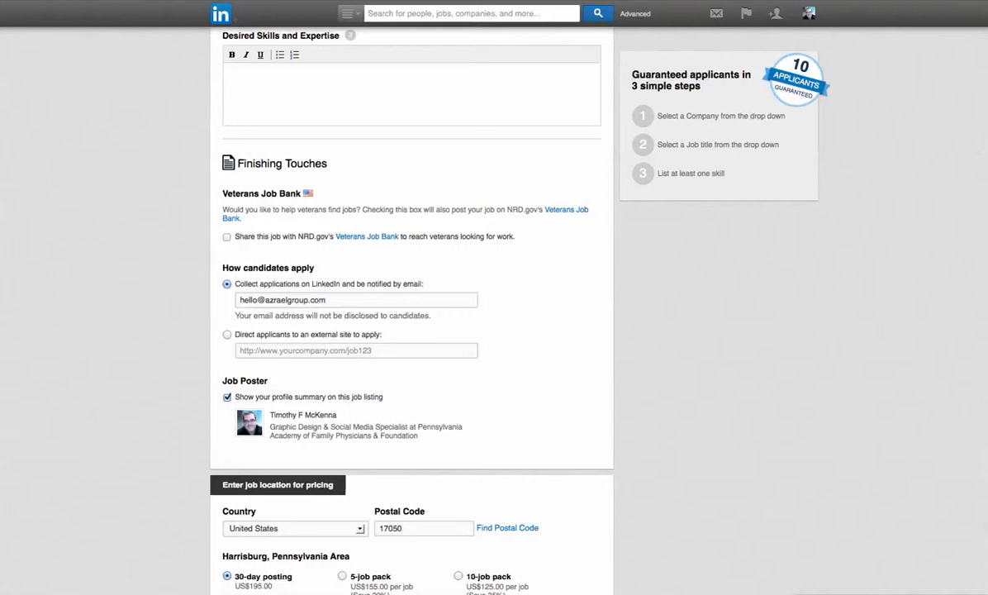
pyautogui.scroll(-4, 556, 448)
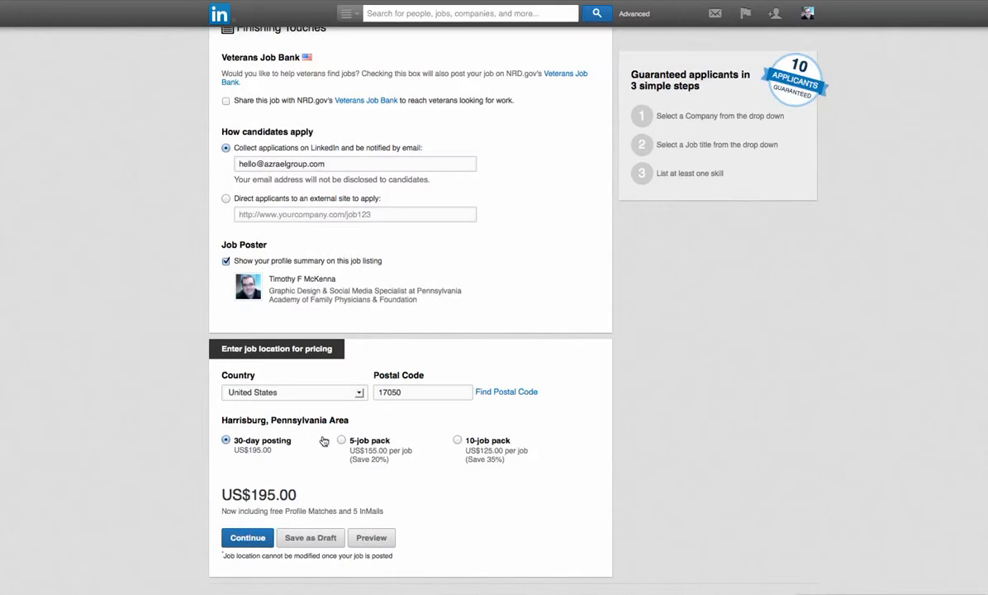